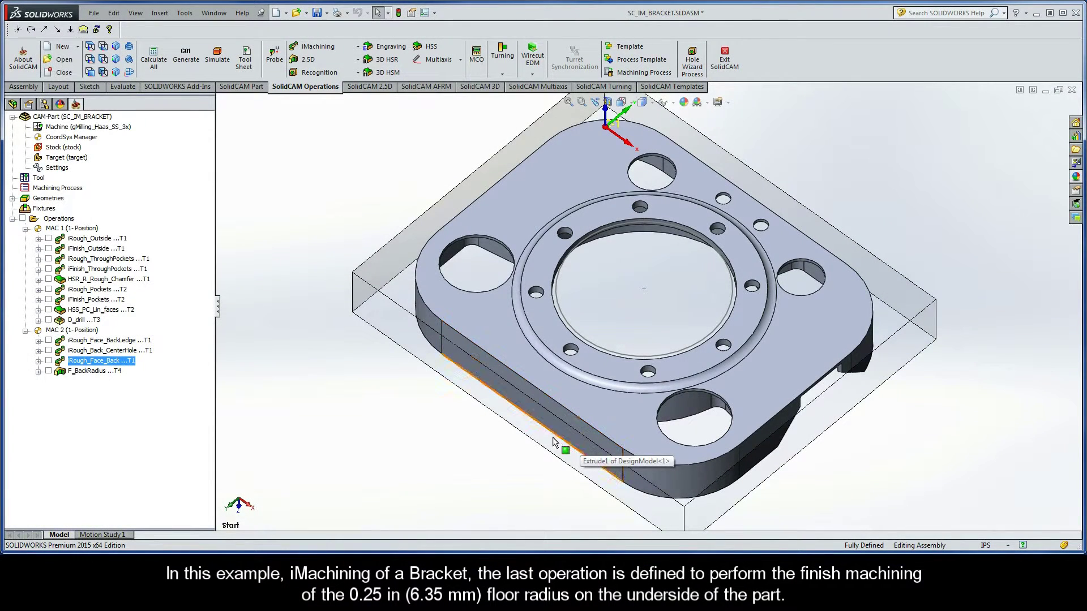
Step: Select the F_BackRadius operation under MAC 2 in the CAM tree
click(90, 372)
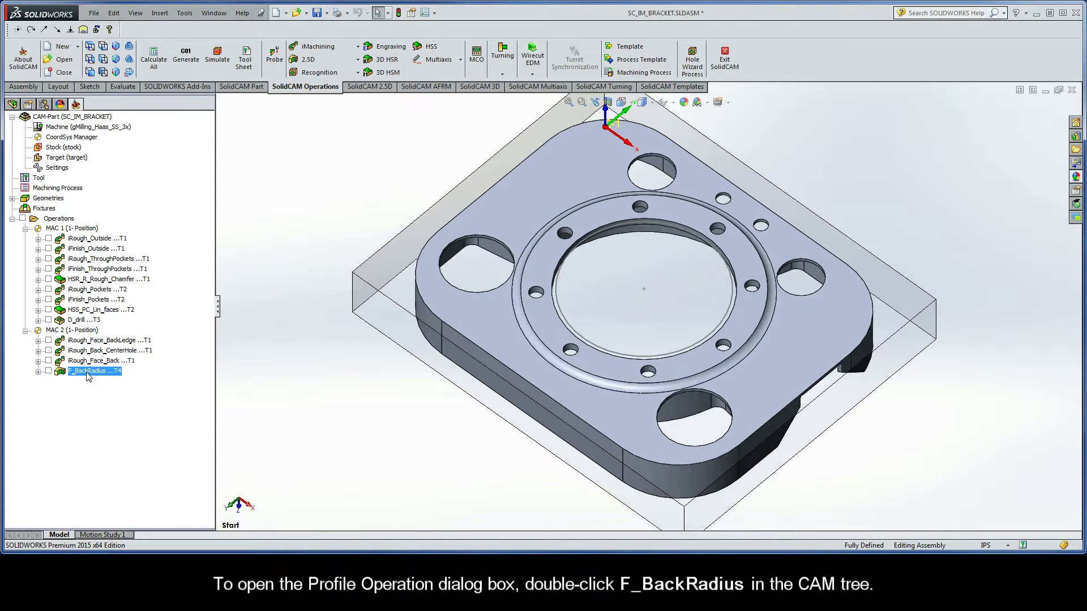
Step: Open F_BackRadius and preview its backRadius geometry, the radius's bottom edge, on the part
double_click(88, 371)
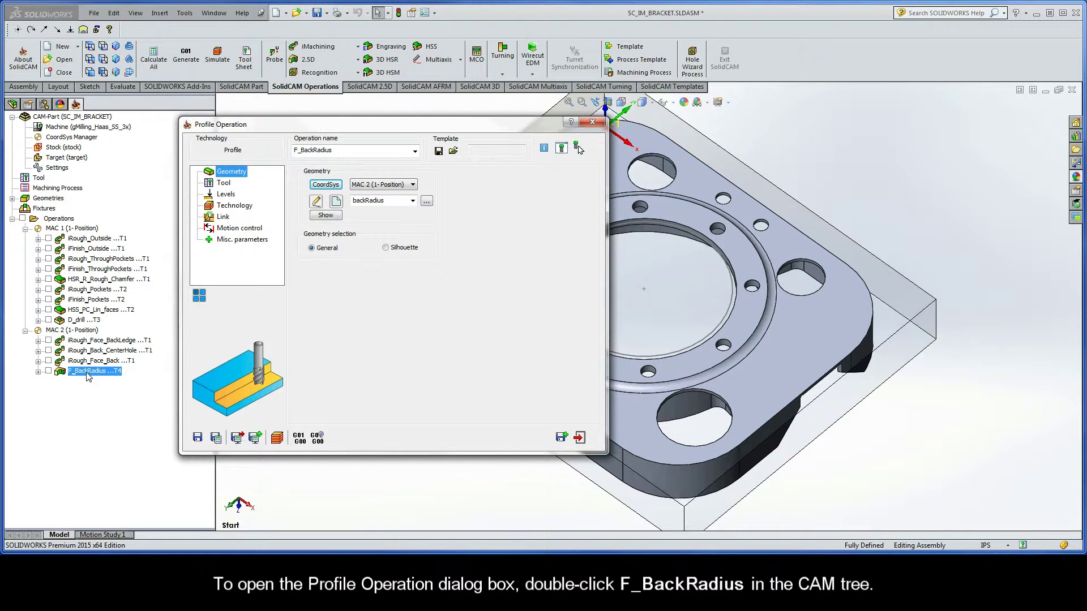
click(327, 216)
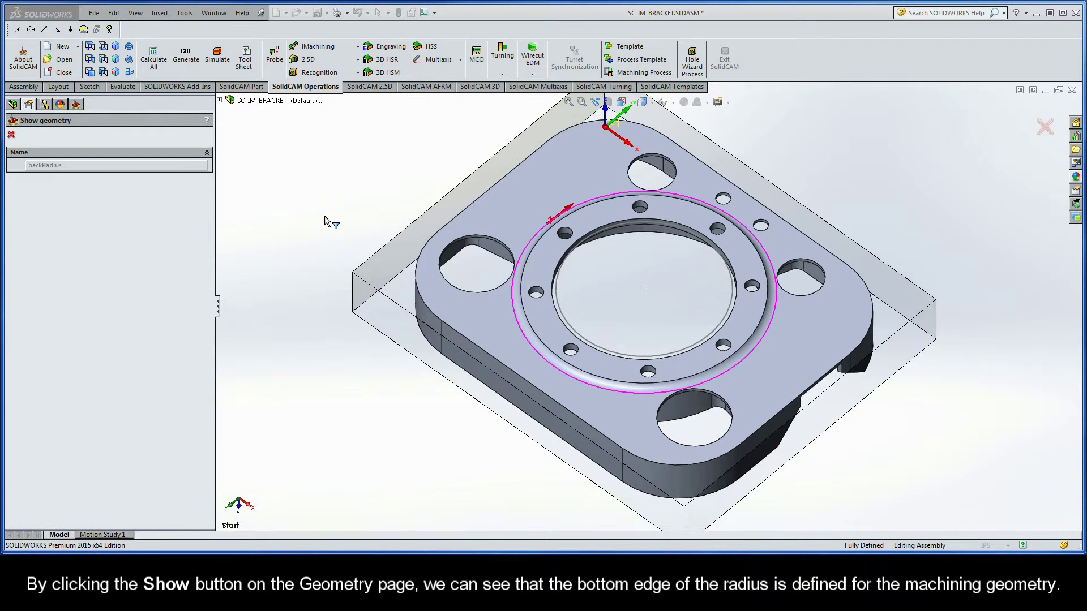
middle_drag(375, 243, 540, 236)
scroll(543, 229, down, 3)
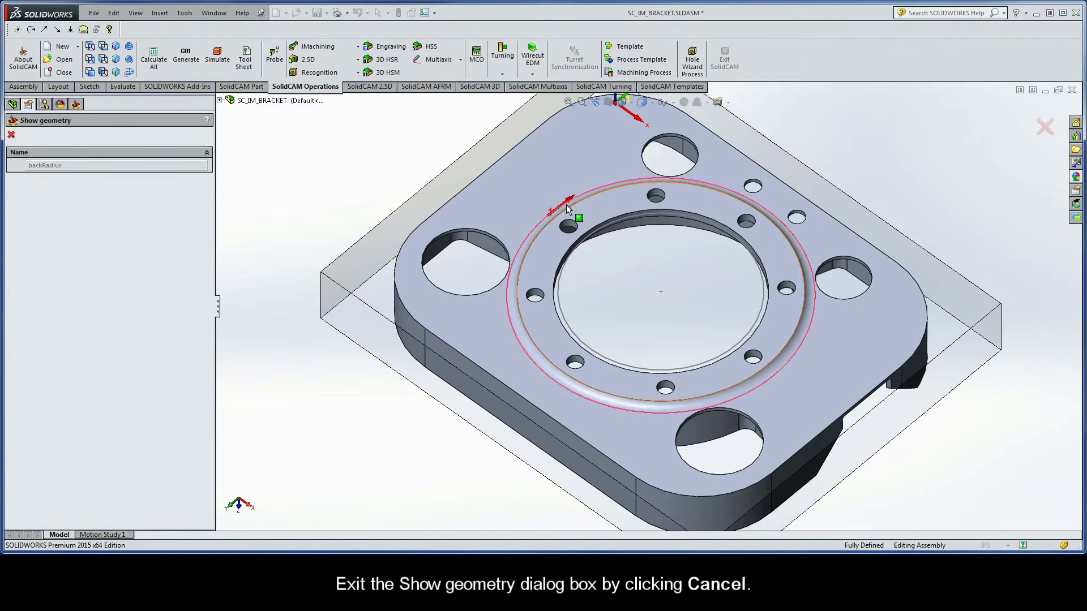
click(12, 136)
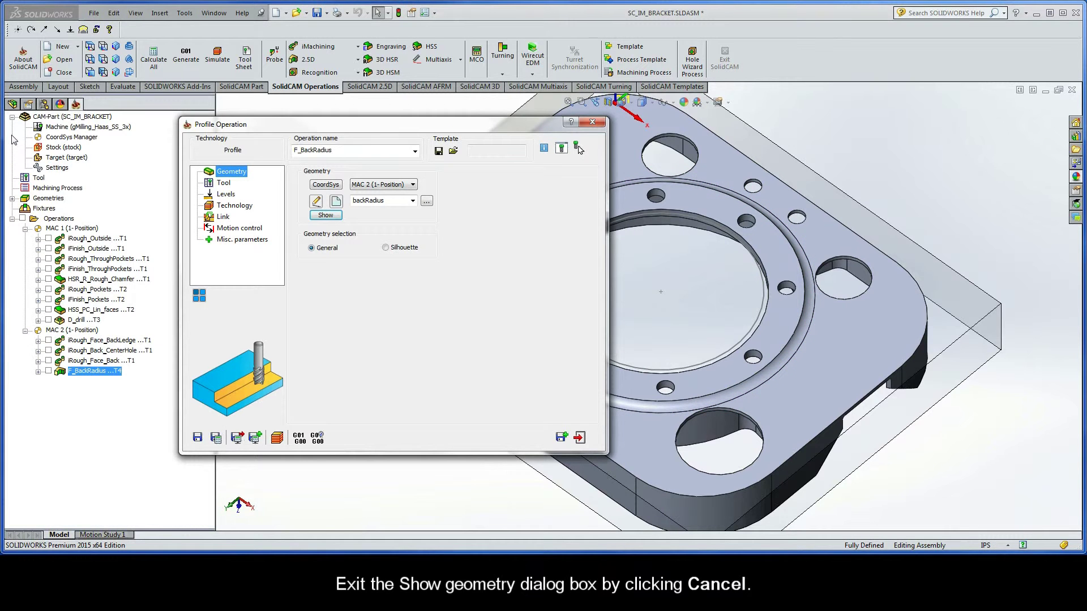
Step: Check the 0.5 in ball nose mill, then the levels: upper 1.5, depth 0.25
click(224, 184)
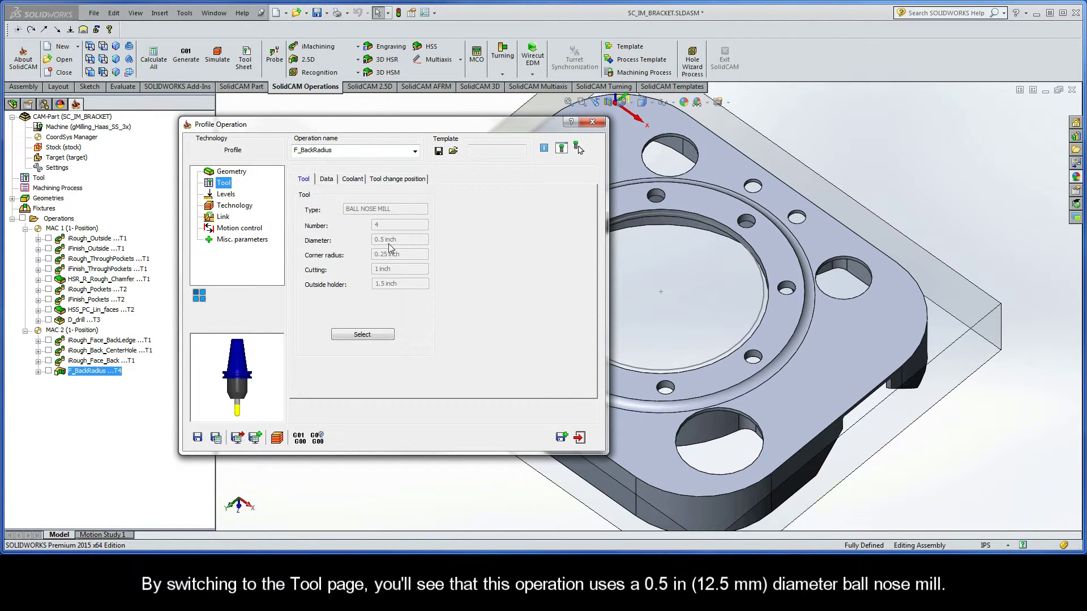
click(226, 195)
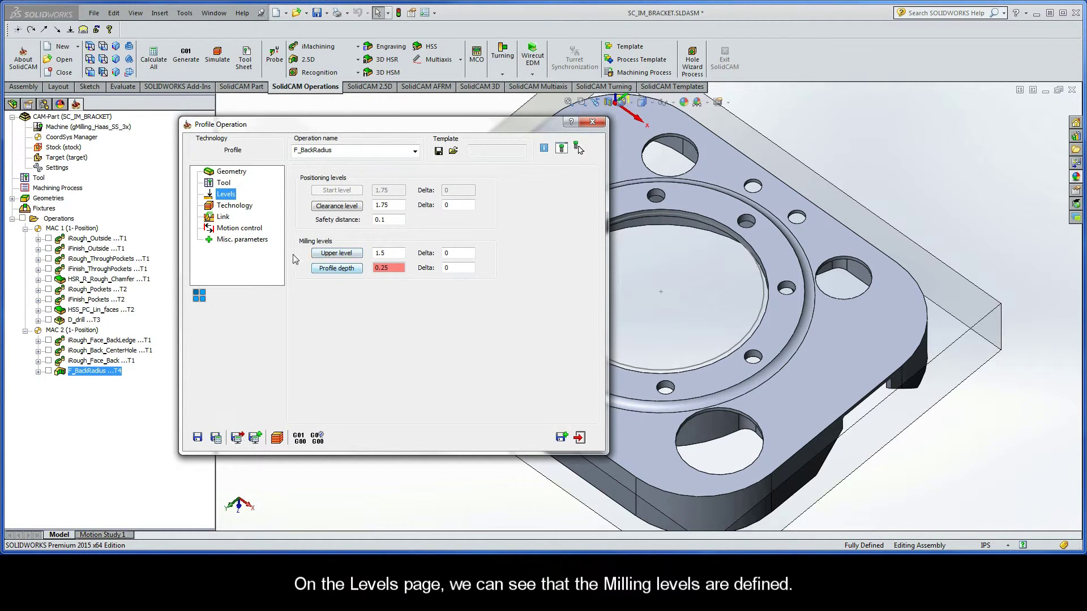
Step: Review the 0.005 in floor offset, one finishing pass, and 0.01 in arc lead-in/out
click(233, 210)
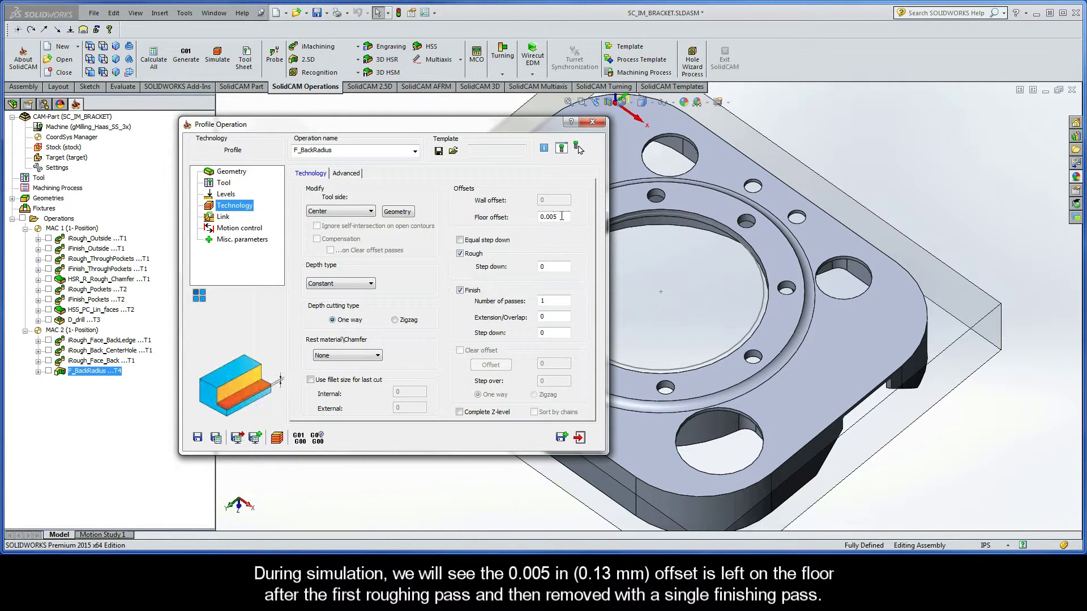
drag(562, 217, 539, 218)
drag(558, 302, 533, 302)
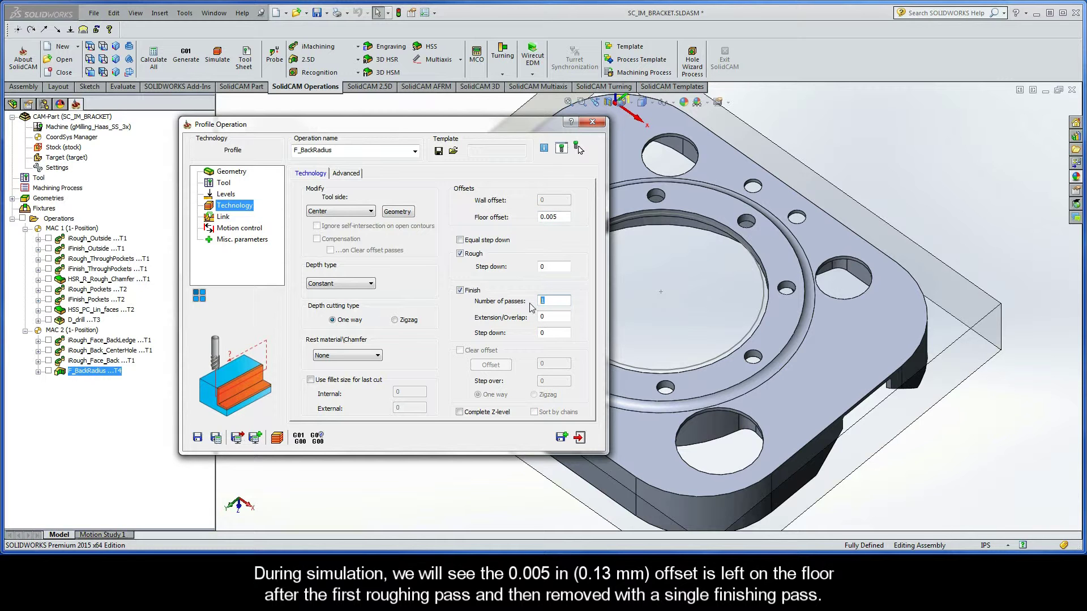
click(224, 218)
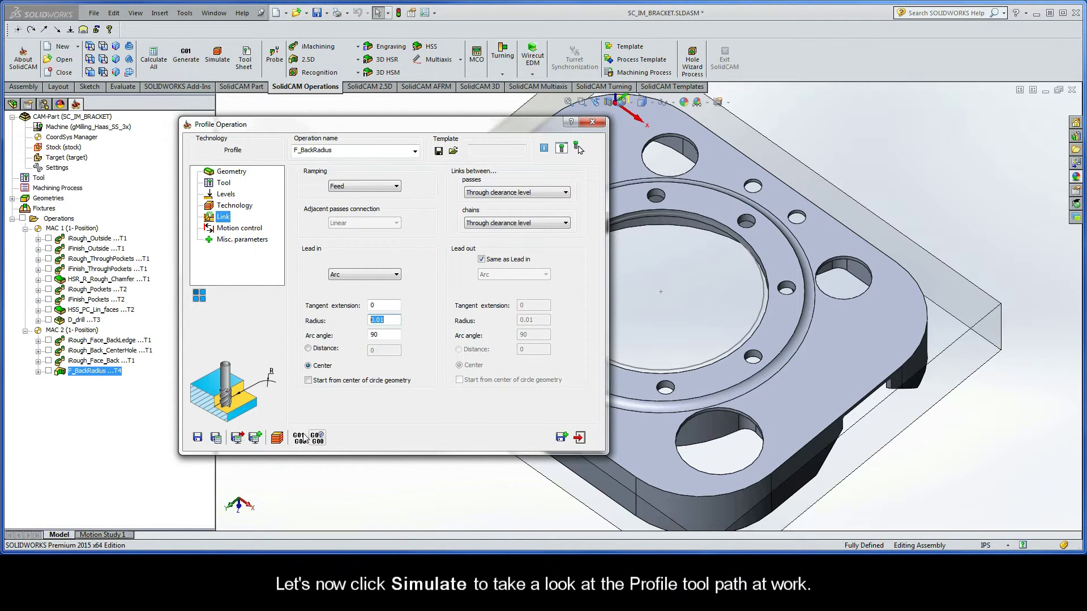
Step: Play a slowed Host CAD simulation of the circular F_BackRadius toolpath
click(277, 439)
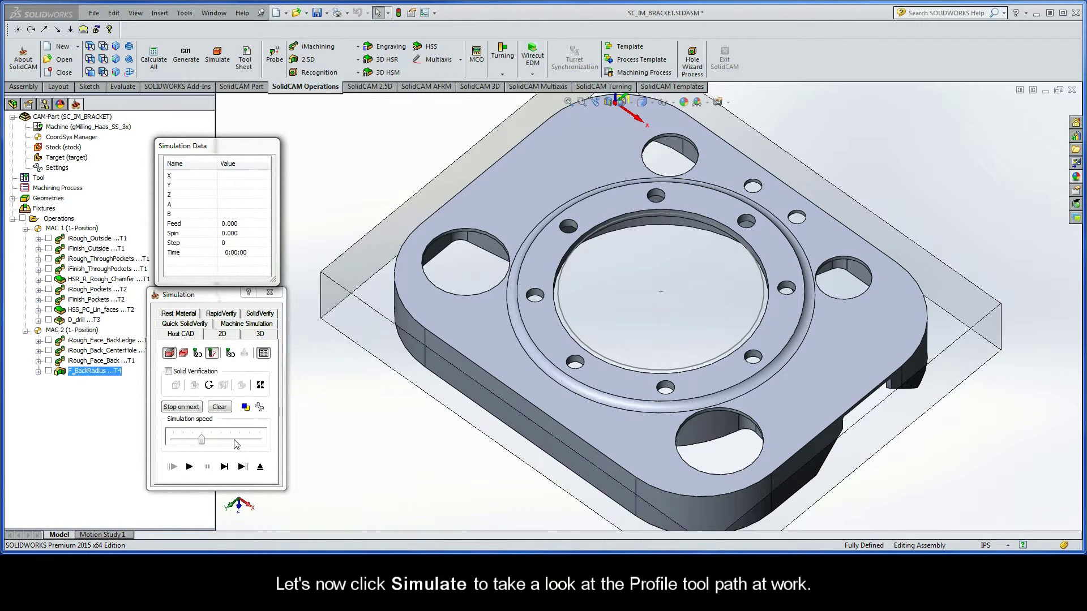
drag(207, 441, 183, 441)
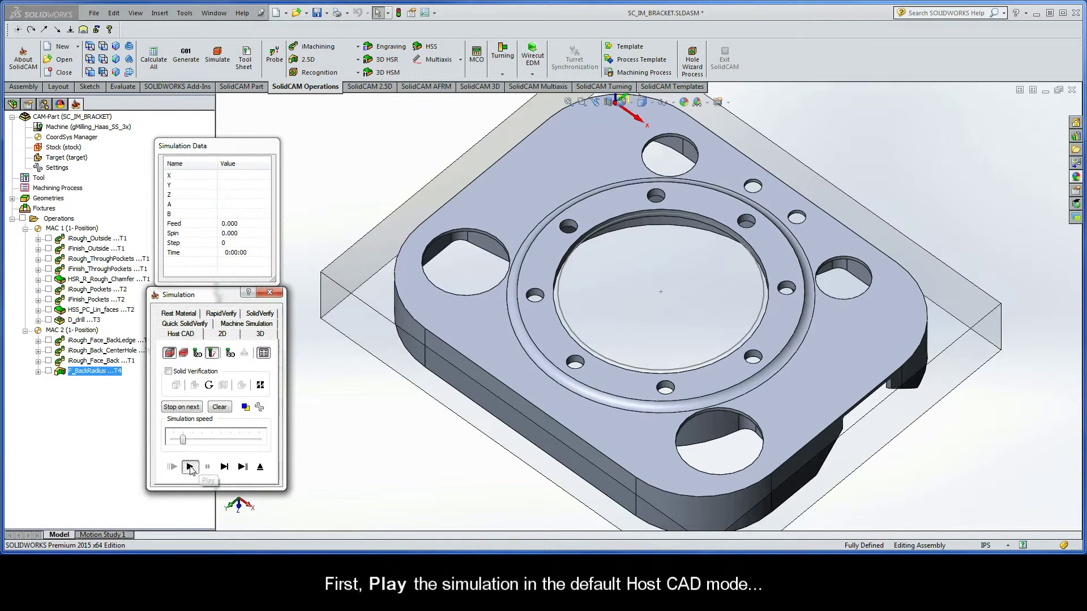
click(189, 467)
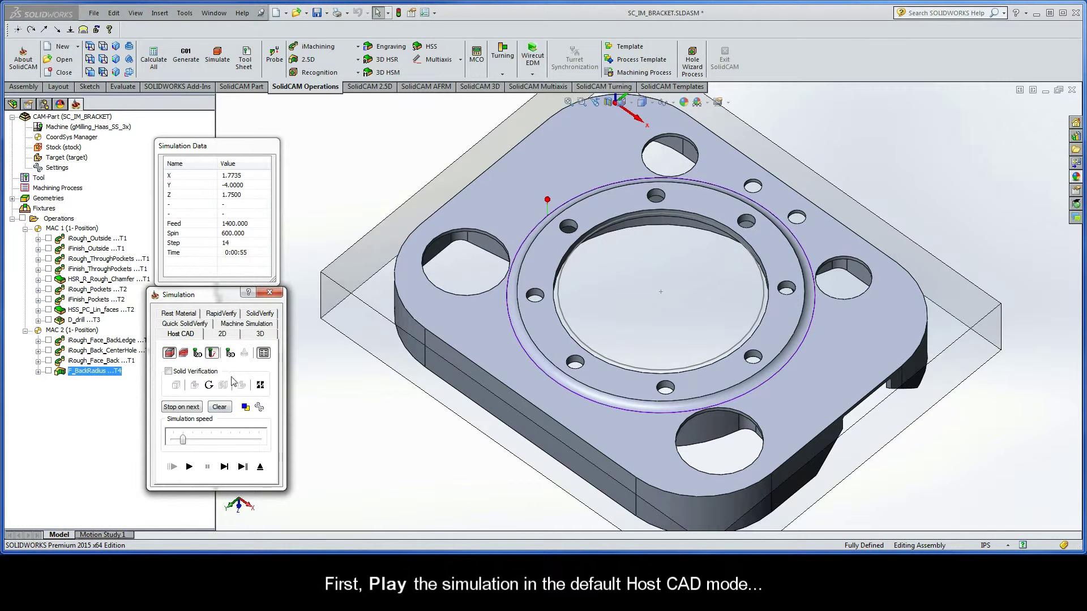
Step: Run the F_BackRadius SolidVerify simulation and flip the part to view its underside
click(260, 314)
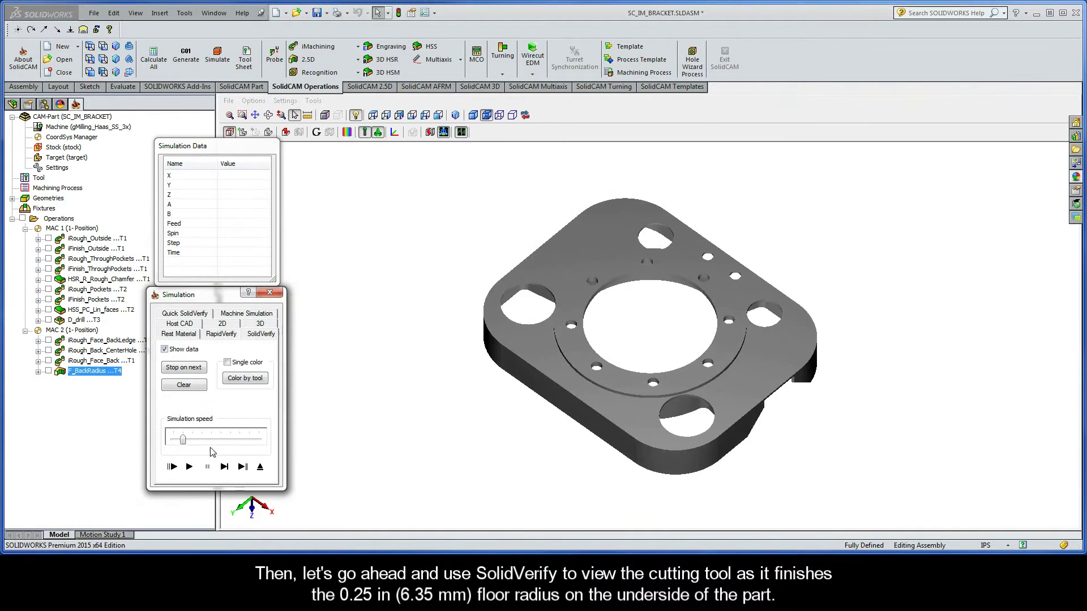
click(189, 466)
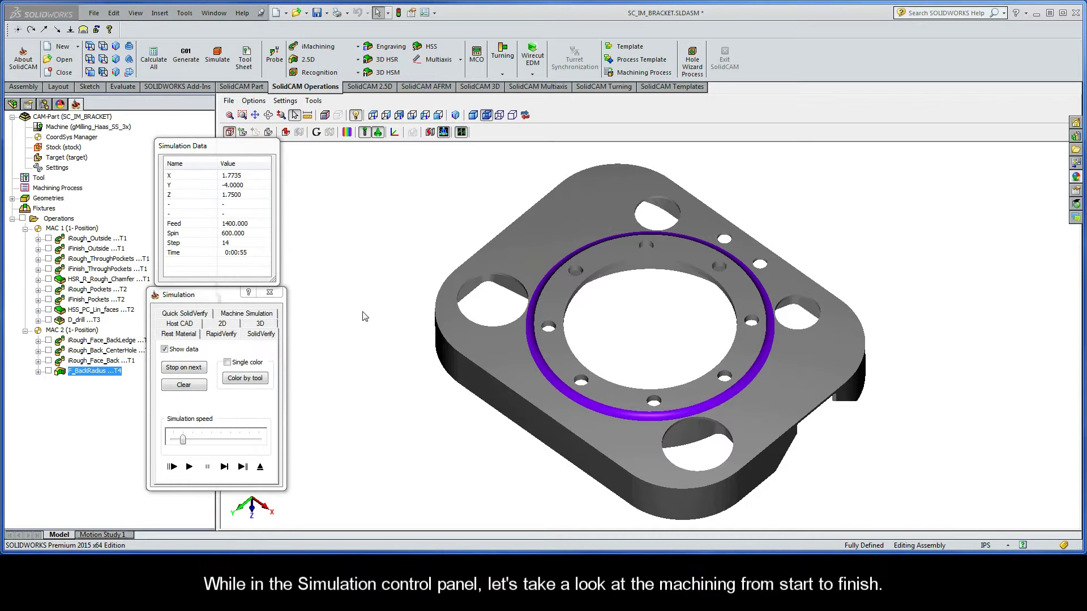
click(456, 116)
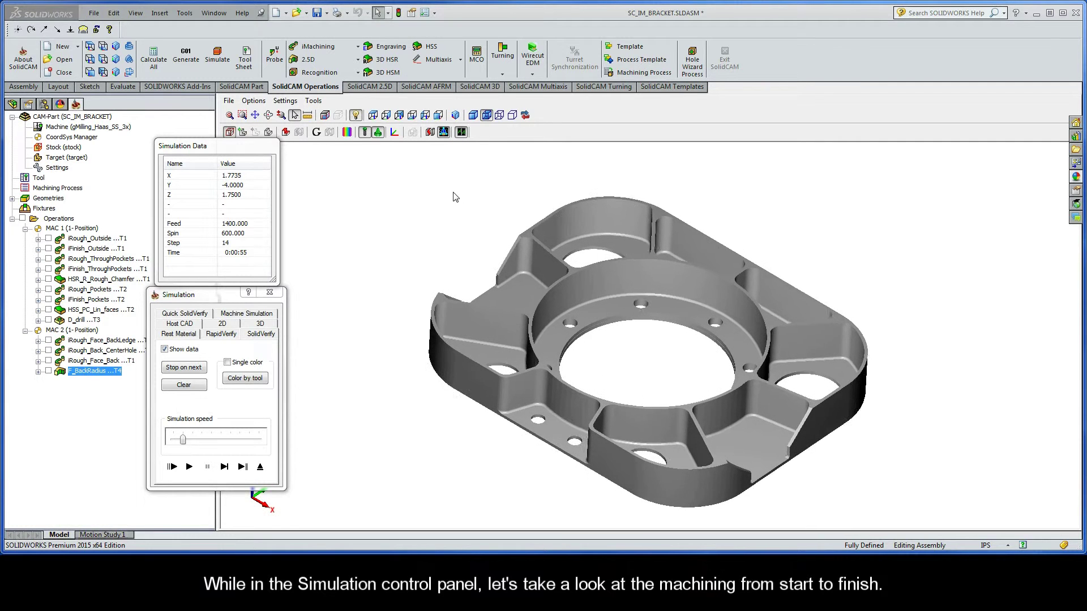
Step: Play a SolidVerify simulation of all bracket operations at maximum speed
click(59, 220)
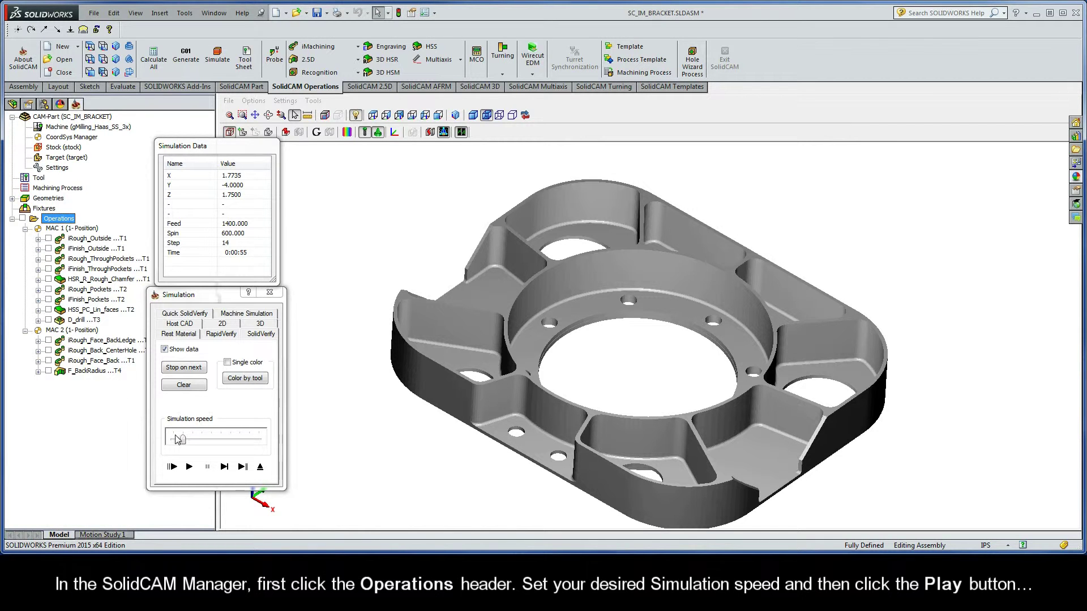
drag(183, 440, 261, 442)
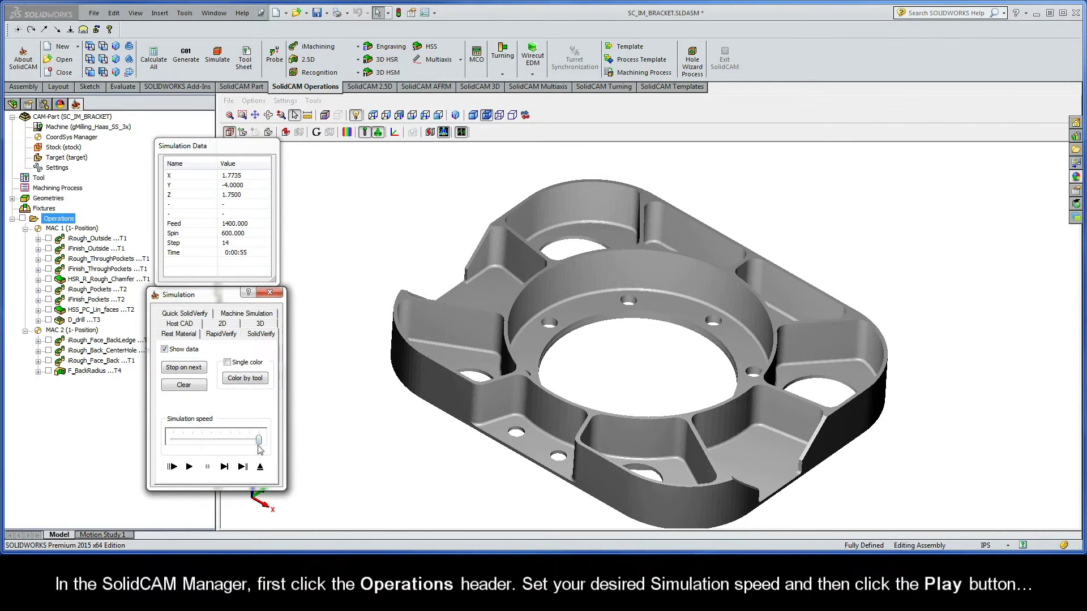
click(190, 468)
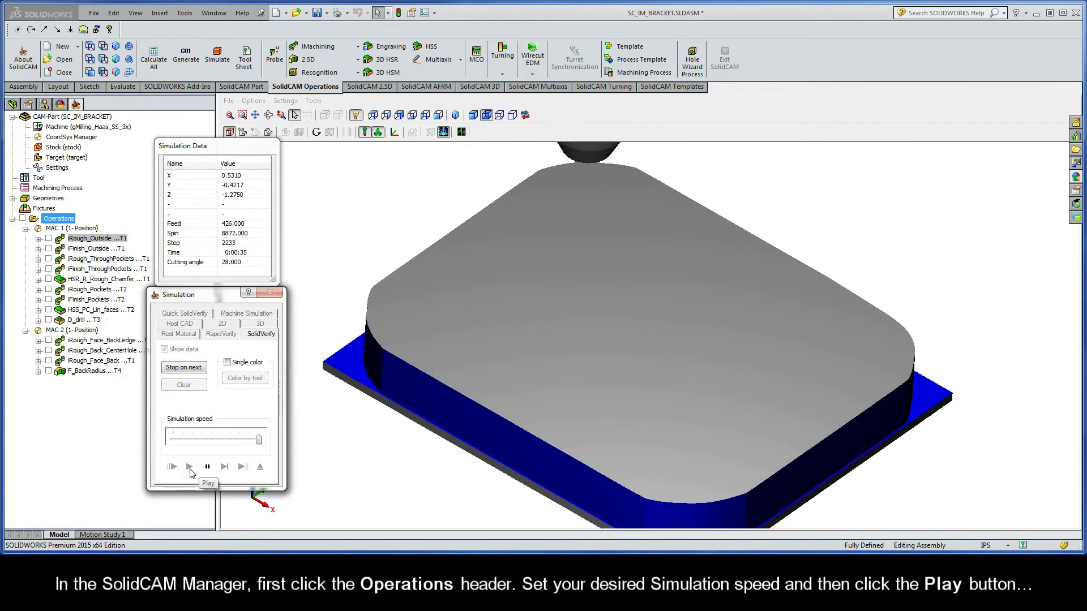